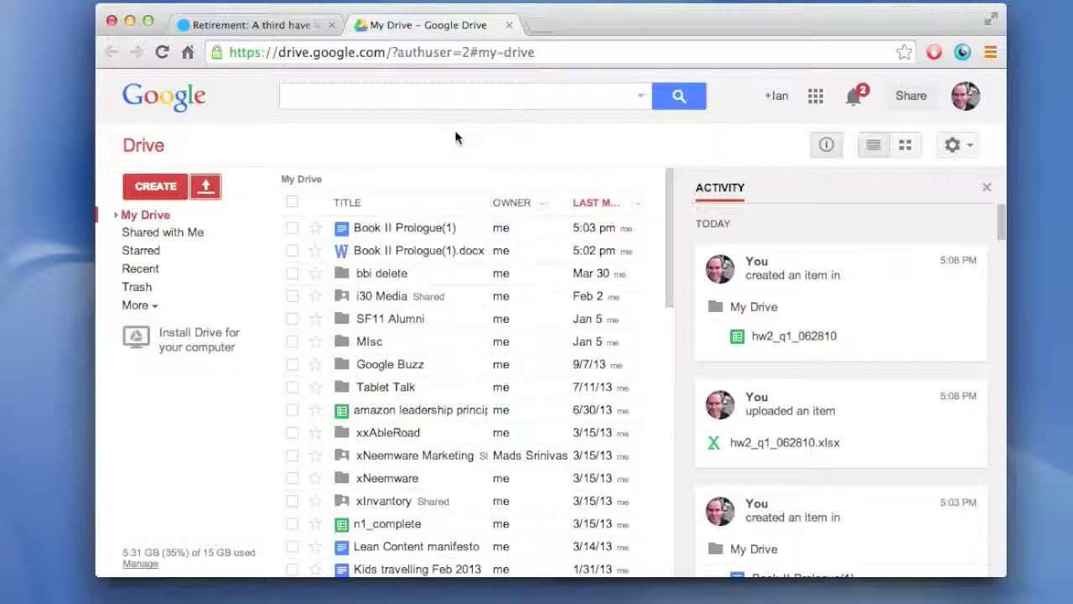
- Upload the file hw2_q1_062810.xlsx from the x2010 MIT Econ MBP folder to My Drive and dismiss the upload notice
click(212, 191)
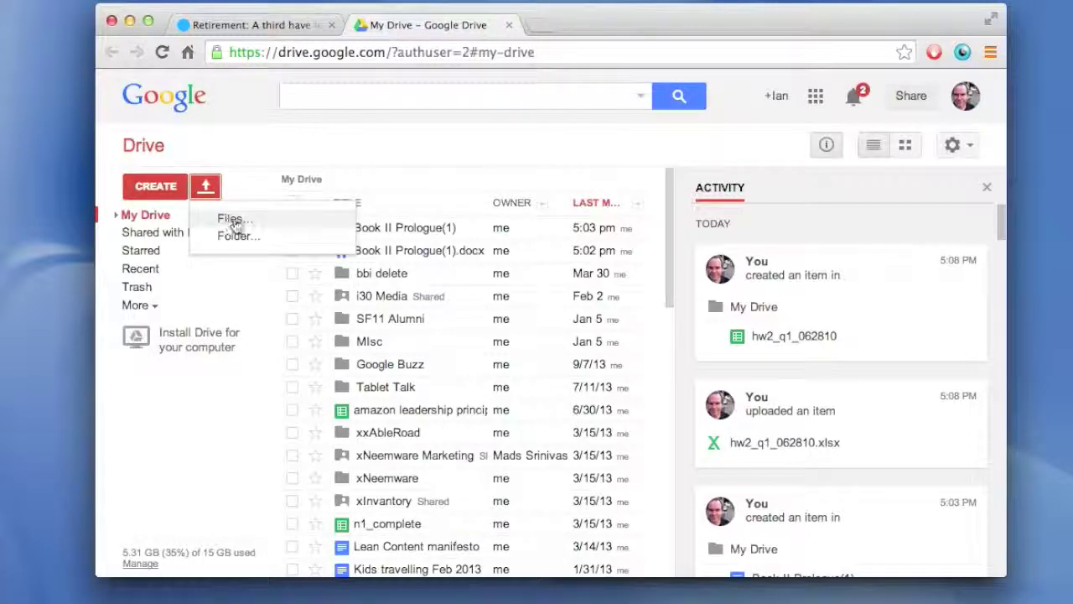
click(233, 219)
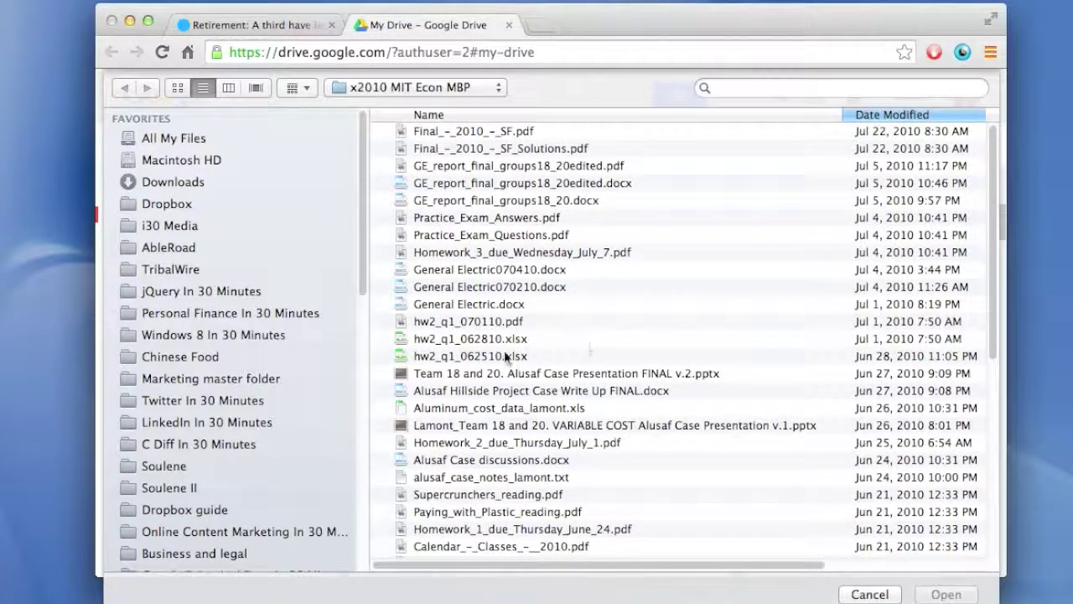
click(478, 339)
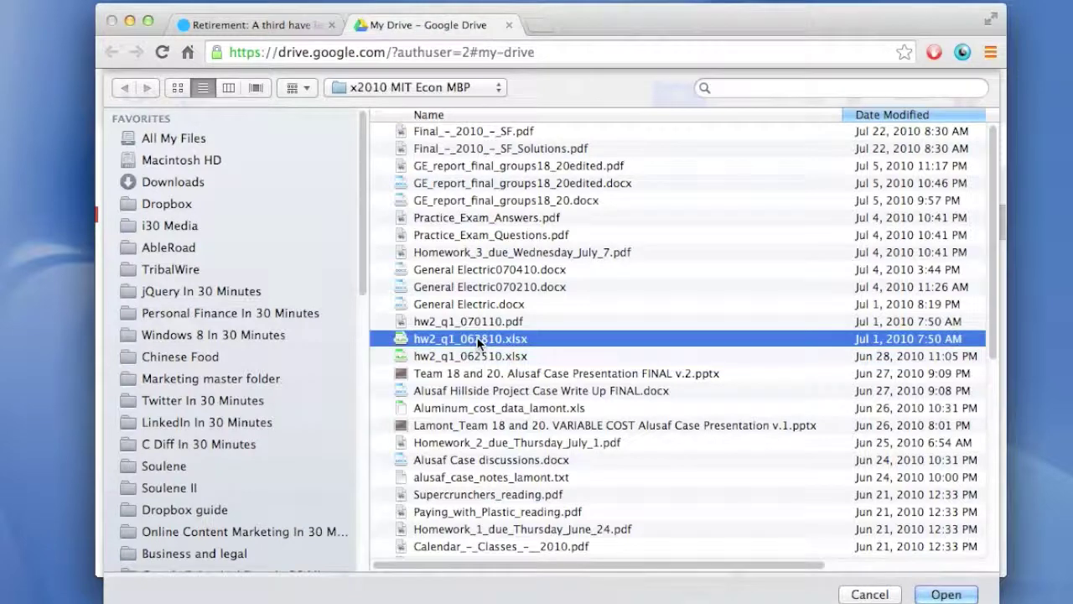
click(943, 594)
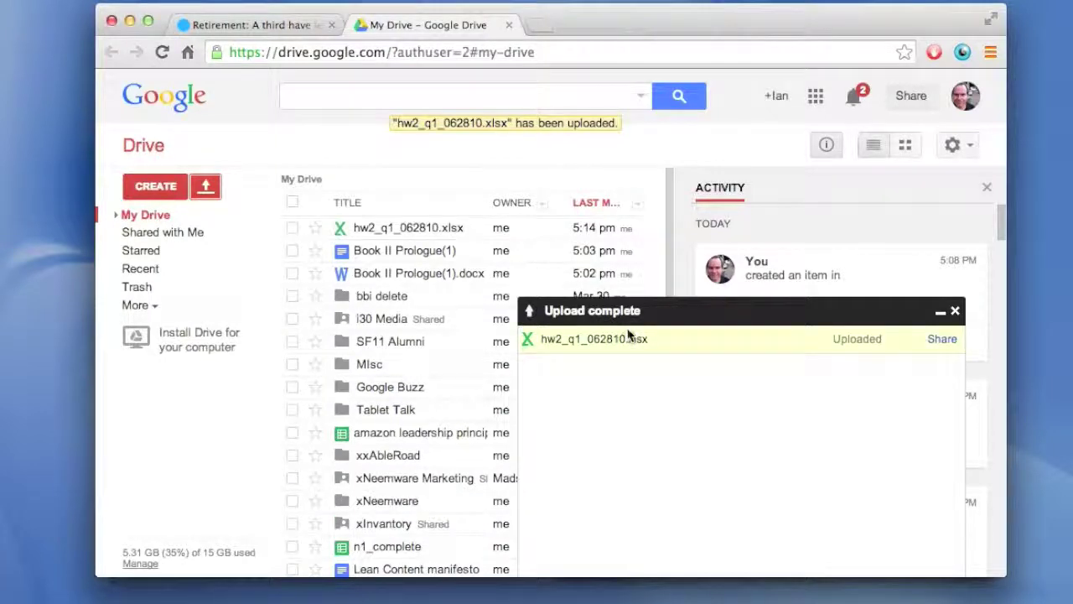
click(957, 313)
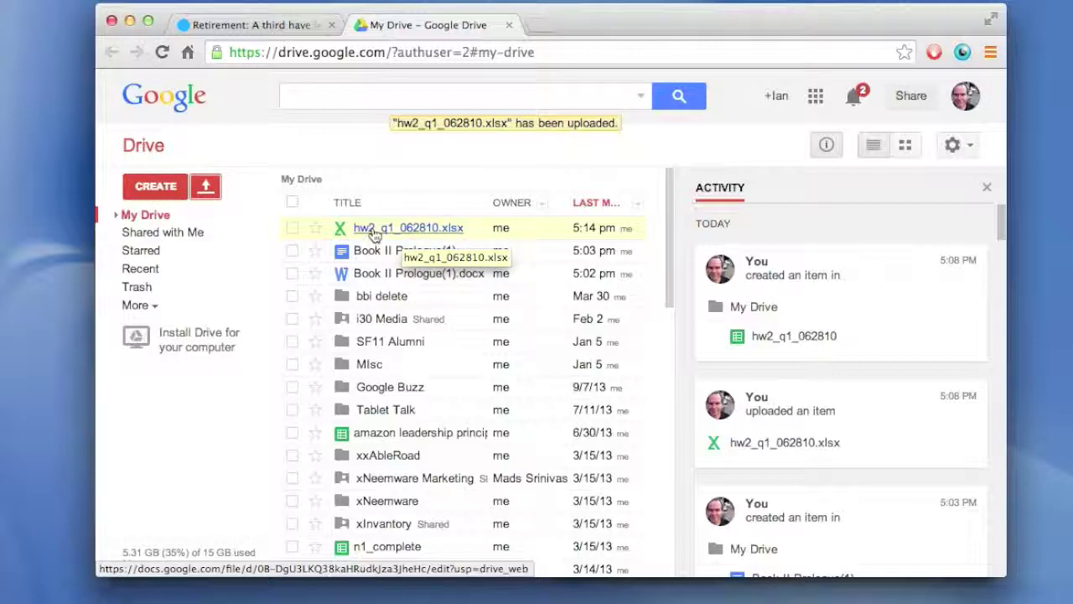
- Open the uploaded hw2_q1_062810.xlsx as a Google Sheets spreadsheet and check its data rows and line chart
click(292, 227)
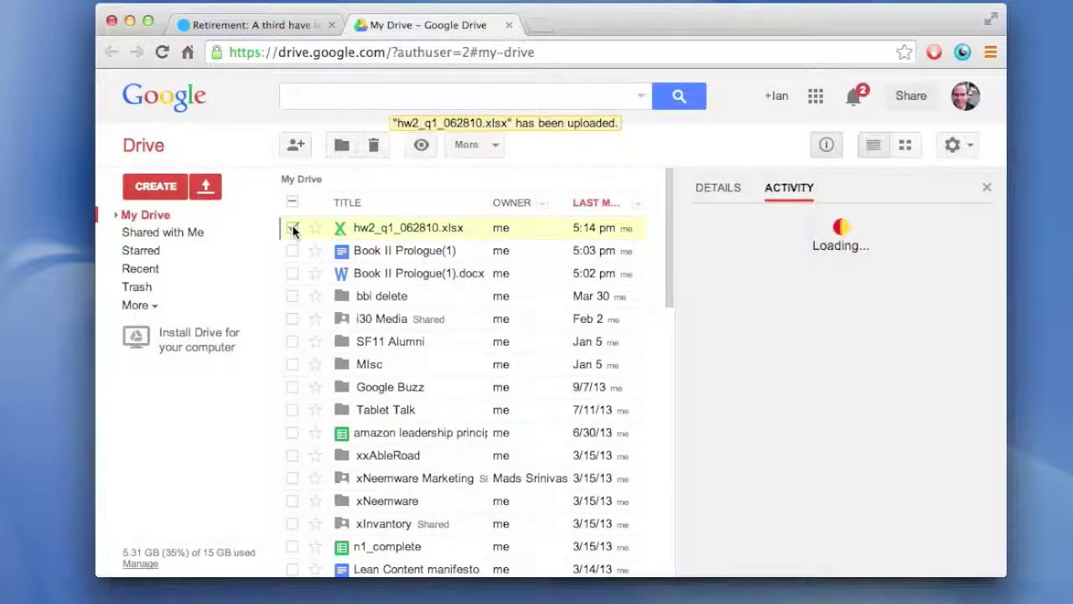
click(495, 148)
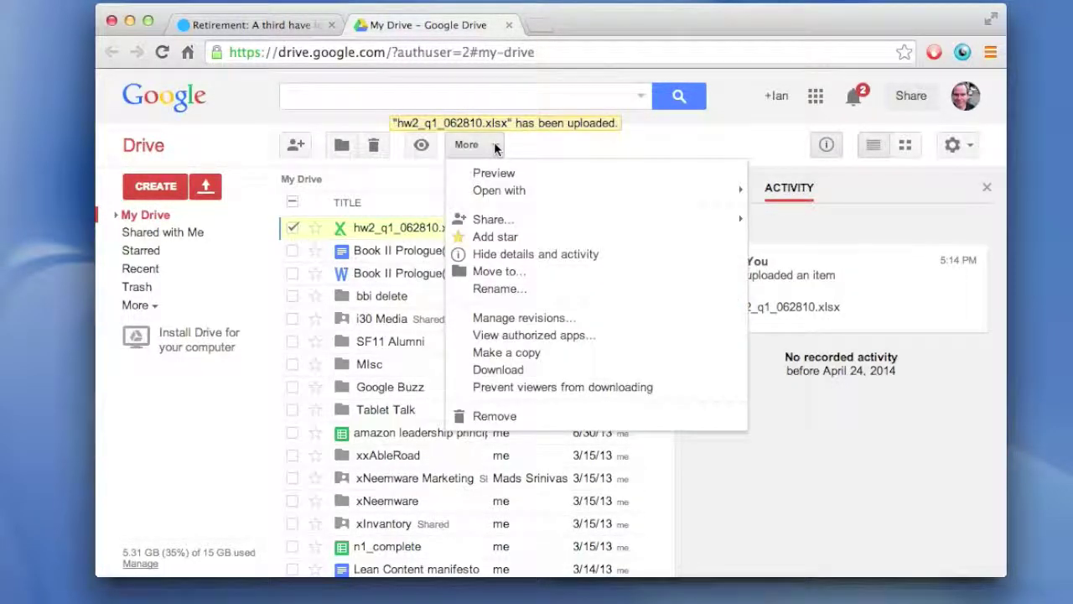
mouse_move(514, 194)
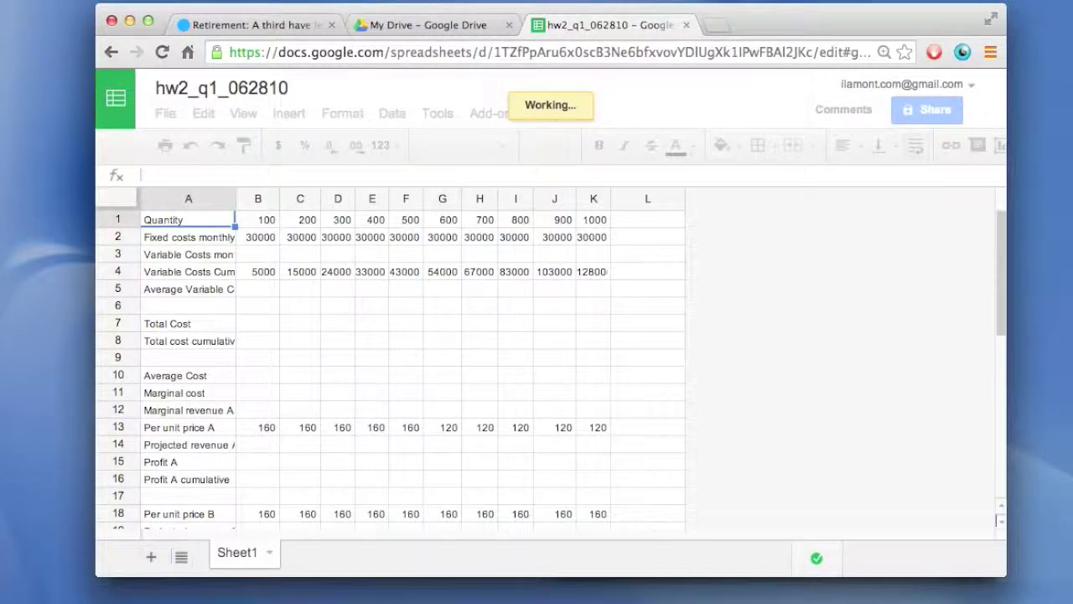
click(647, 392)
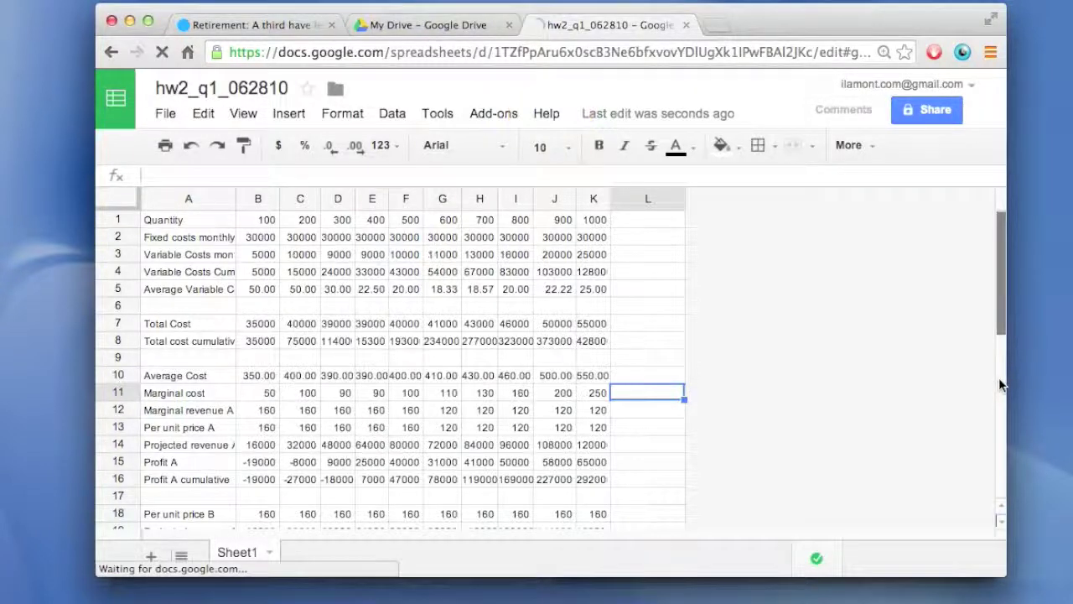
click(999, 421)
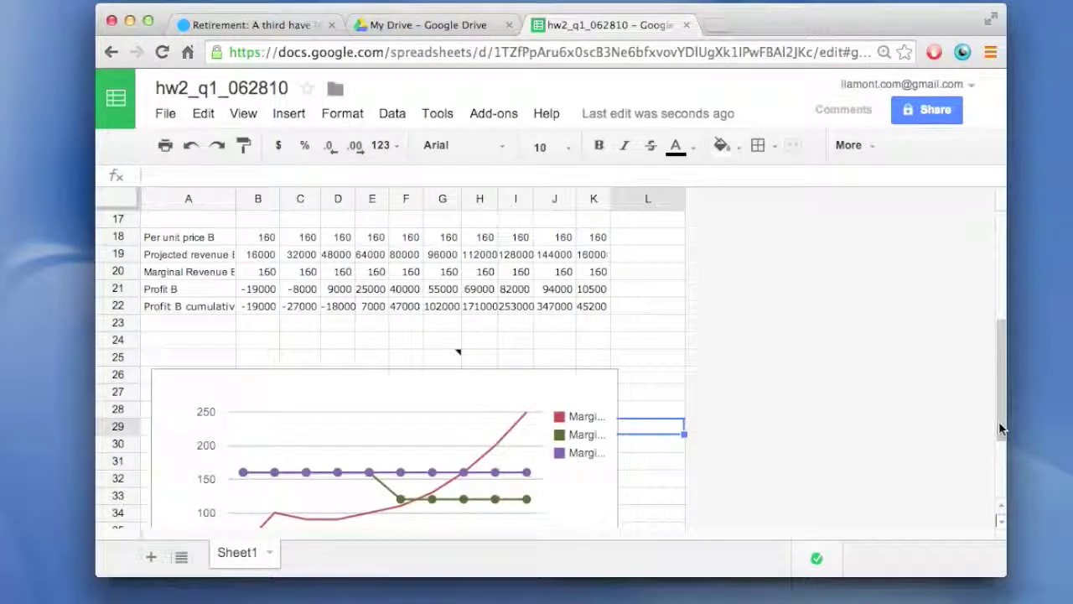
drag(999, 421, 999, 468)
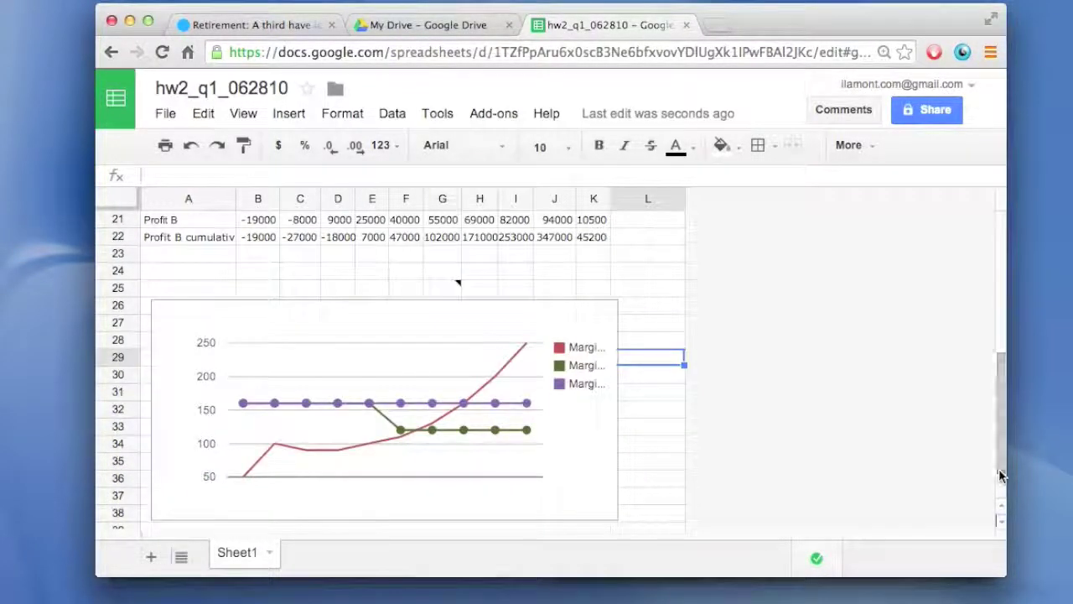
click(998, 224)
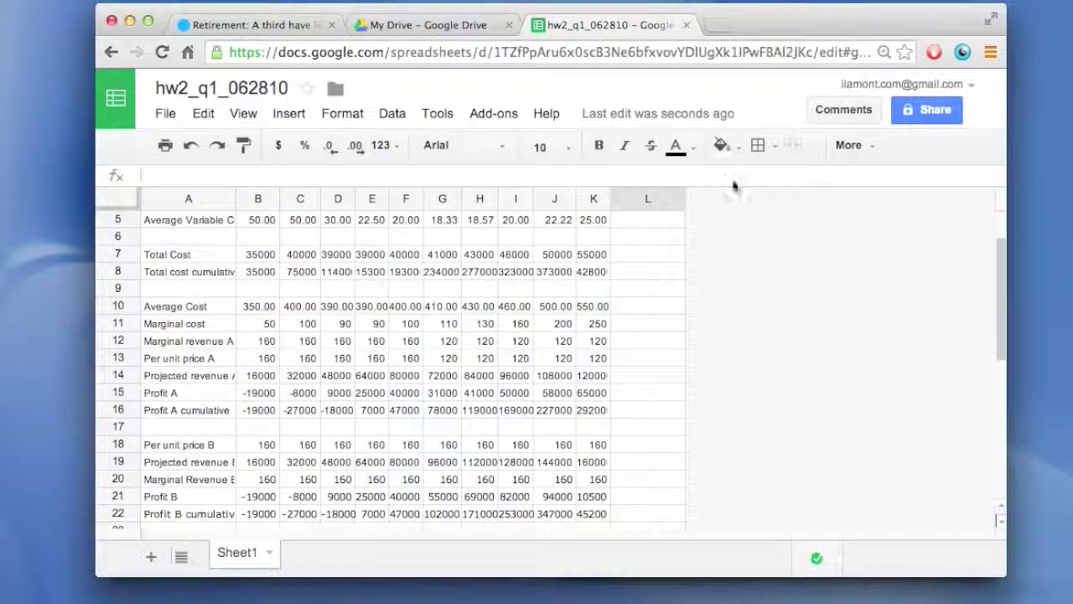
- Publish the hw2_q1_062810 spreadsheet to the web with automatic republishing when changes are made
click(165, 115)
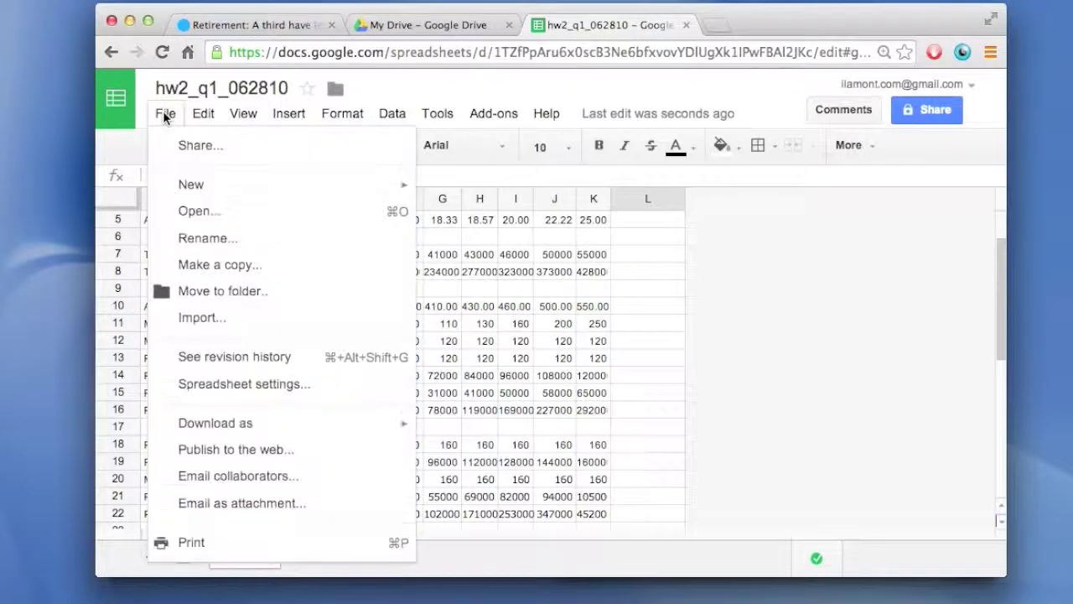
click(219, 453)
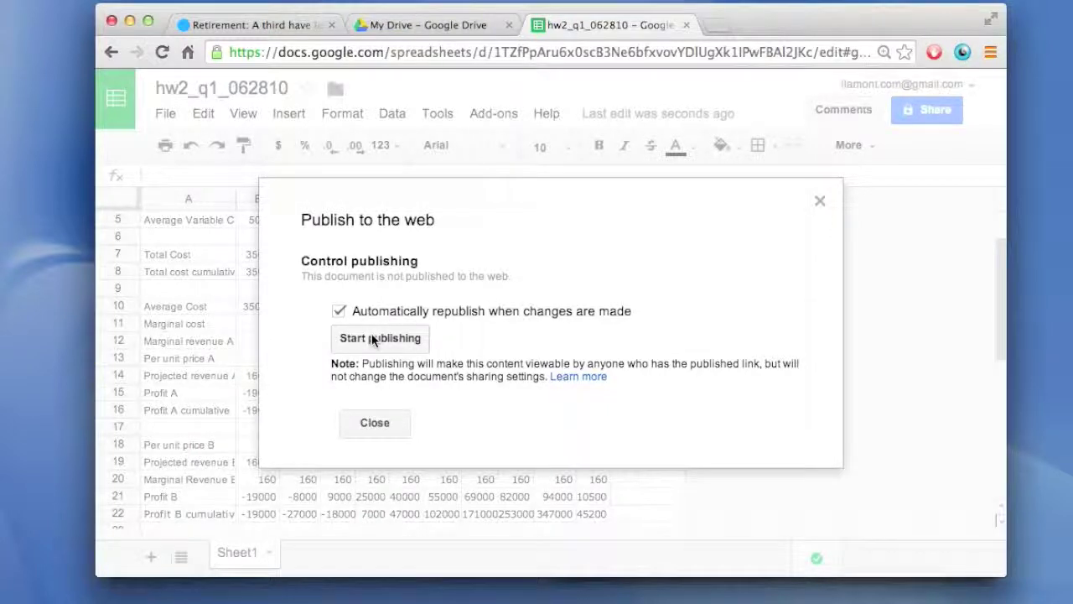
click(371, 338)
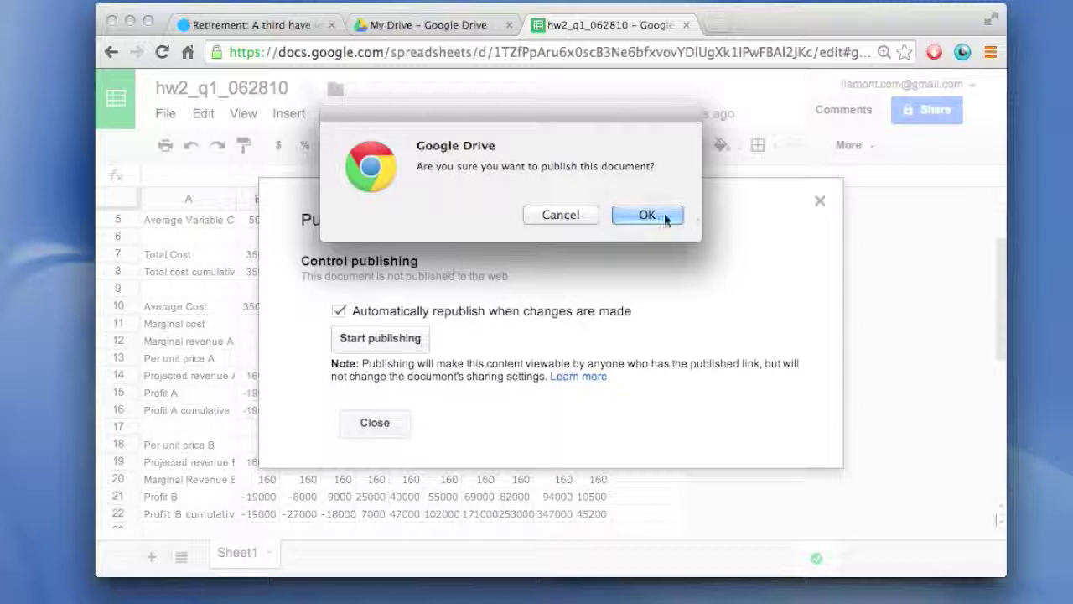
click(647, 216)
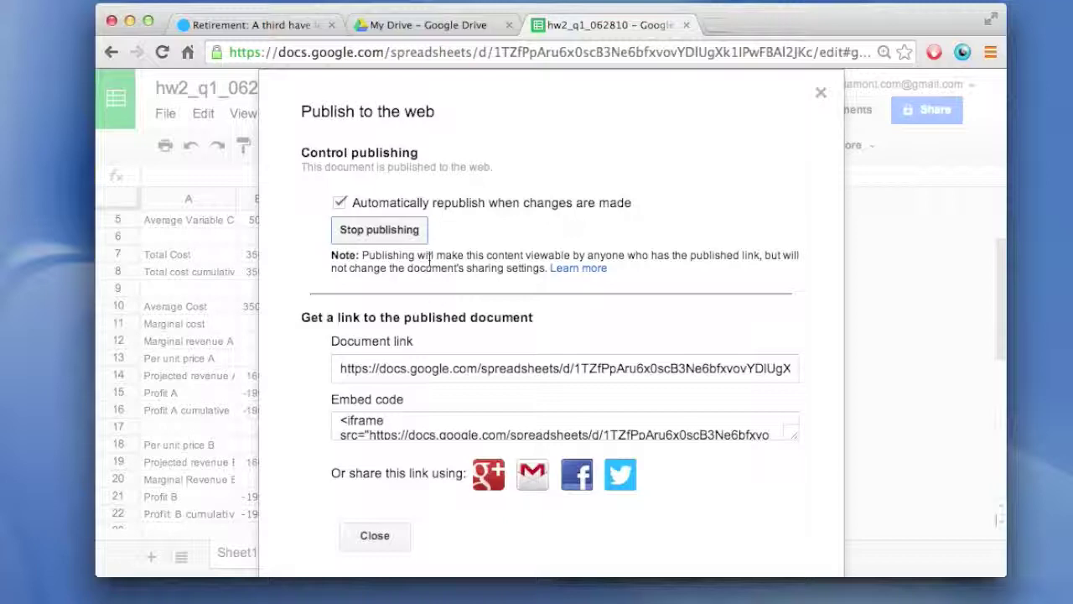
- Copy the published document link, open it in Safari and examine the published sheet
click(431, 374)
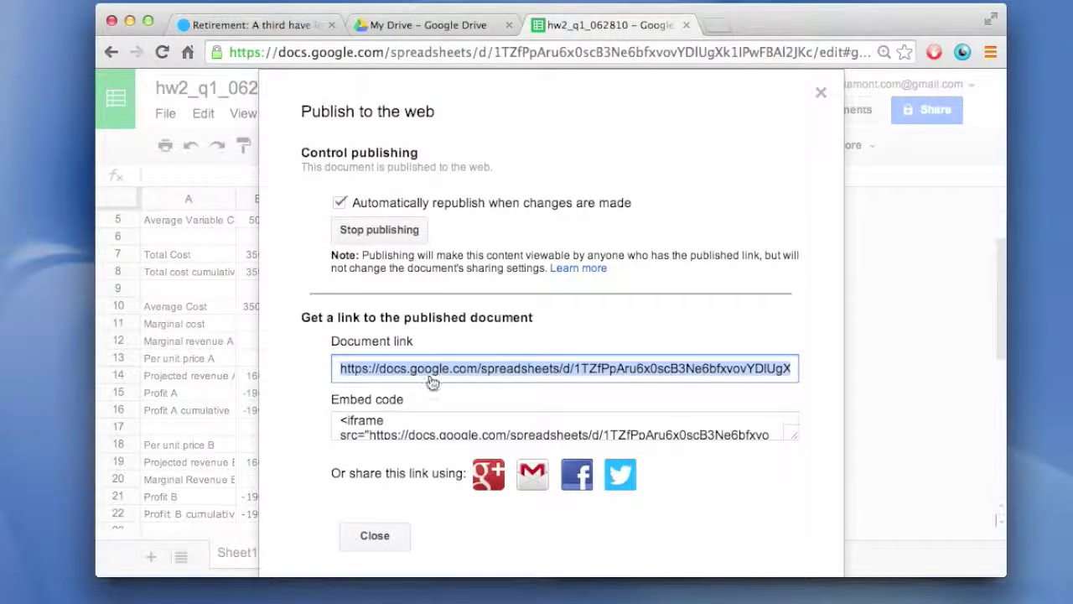
key(super+Tab)
key(super+Tab)
key(super+Tab)
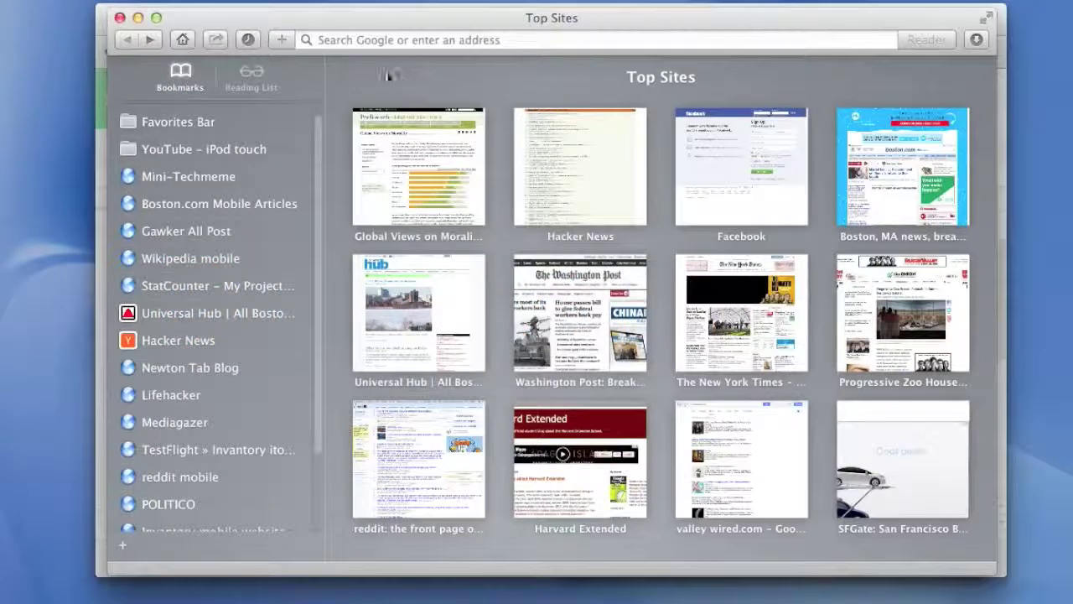
click(384, 39)
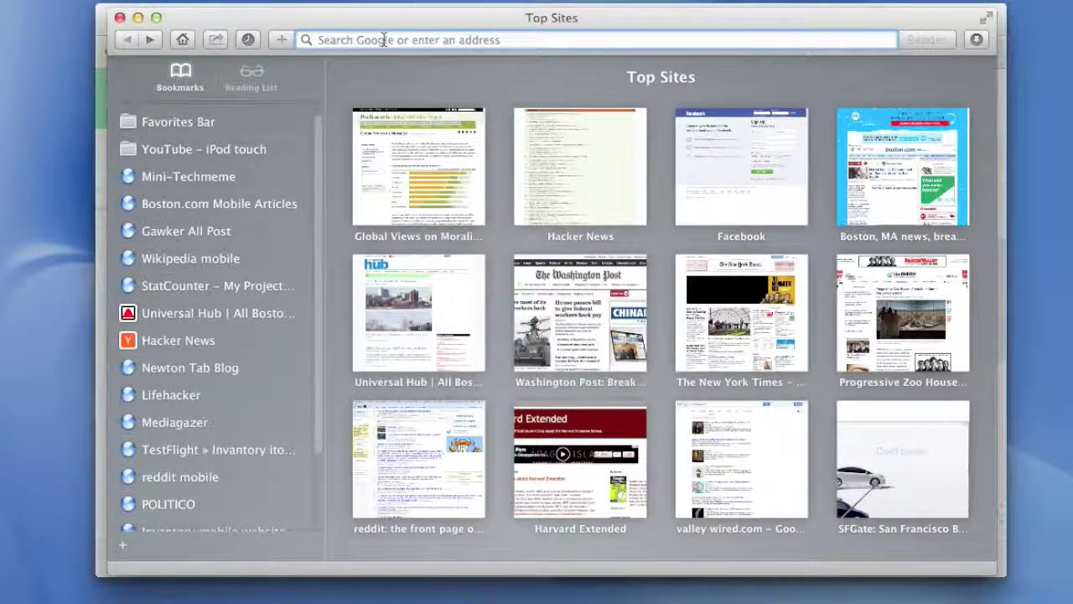
text(https://docs.google.com/spreadsheets/d/1TZfPpAru6x0scB3Ne6bfxvovYDlUgXk1lPwFBAIZJKc/pubhtml)
key(Return)
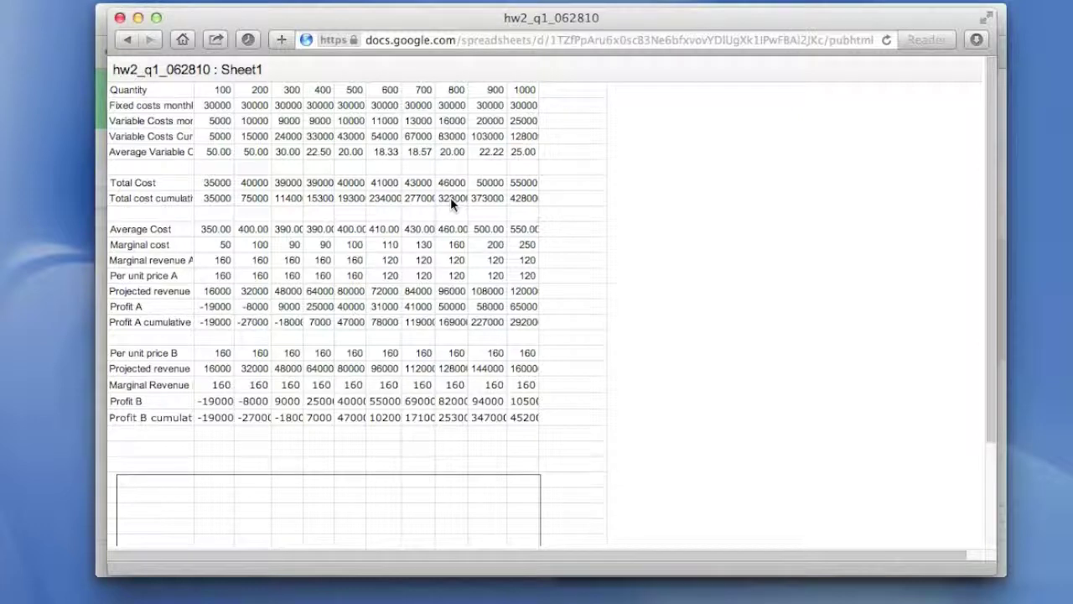
drag(991, 225, 994, 101)
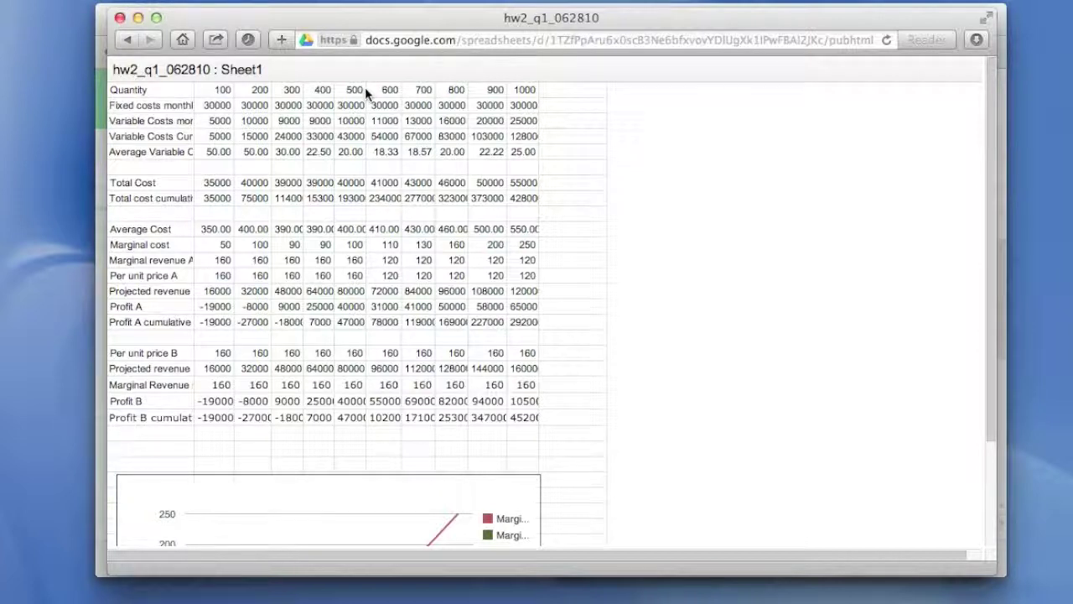
- Switch back to Chrome and stop publishing the spreadsheet to the web
key(super+Tab)
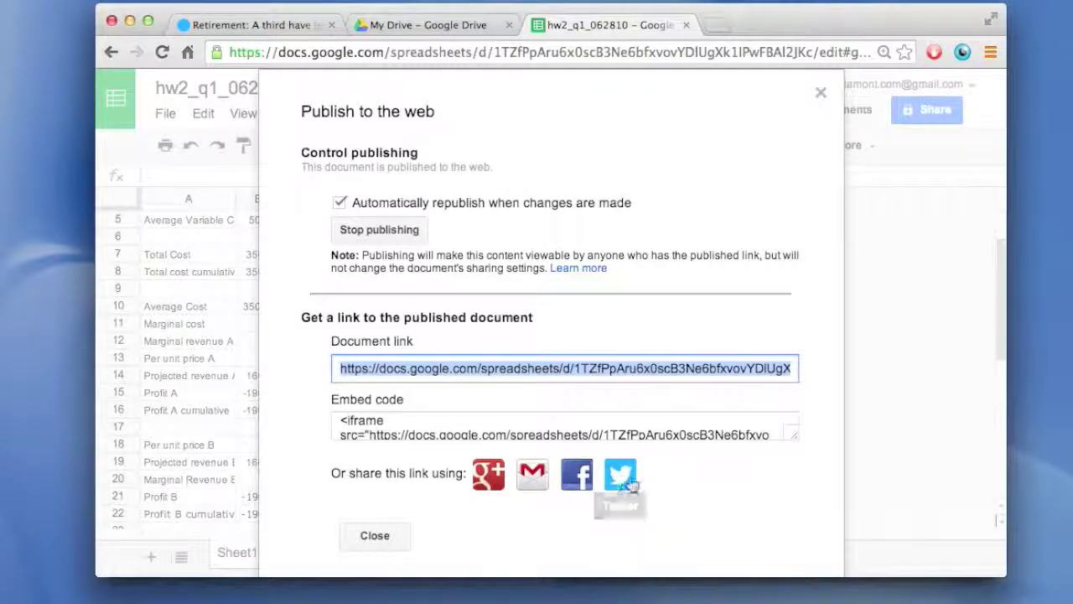
click(584, 475)
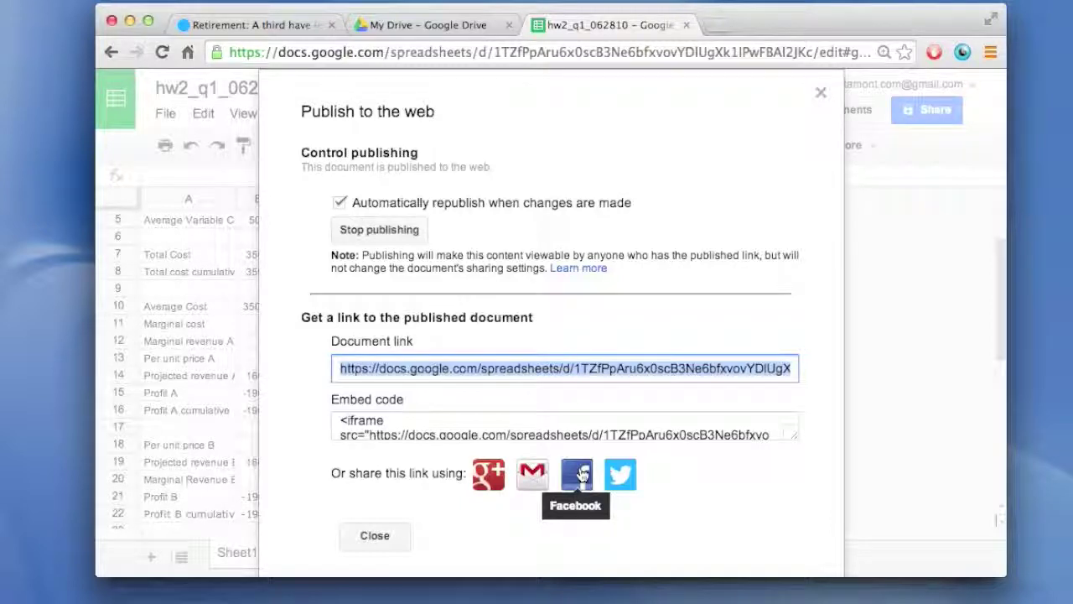
click(389, 229)
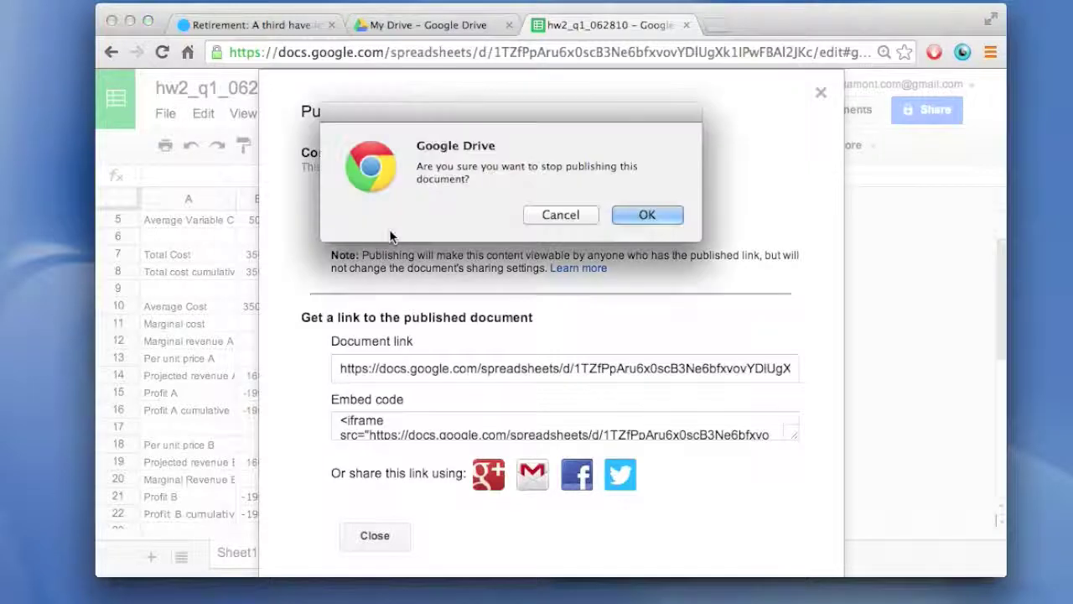
click(646, 215)
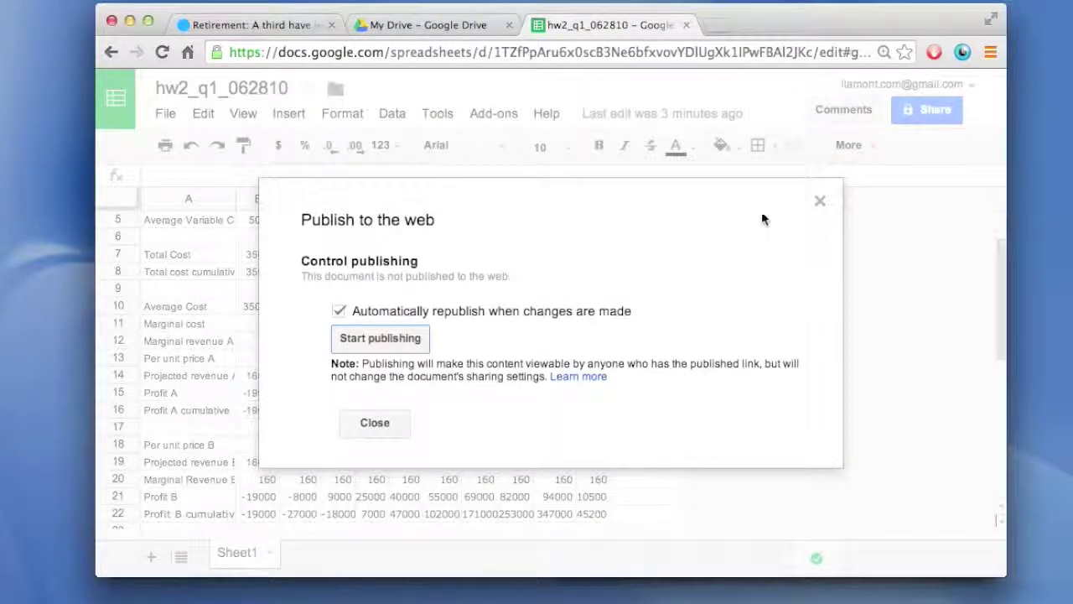
- Switch to Preview to show the book cover image 30min-DOCSDRIVE-1000wide_itunes.jpg
key(super+Tab)
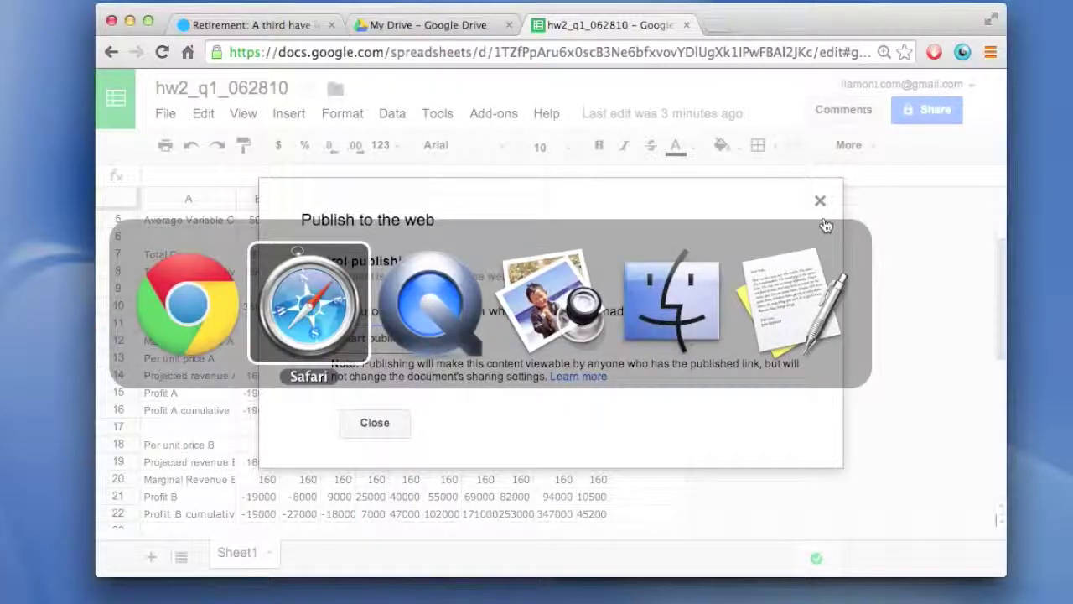
key(super+Tab)
key(super+Tab)
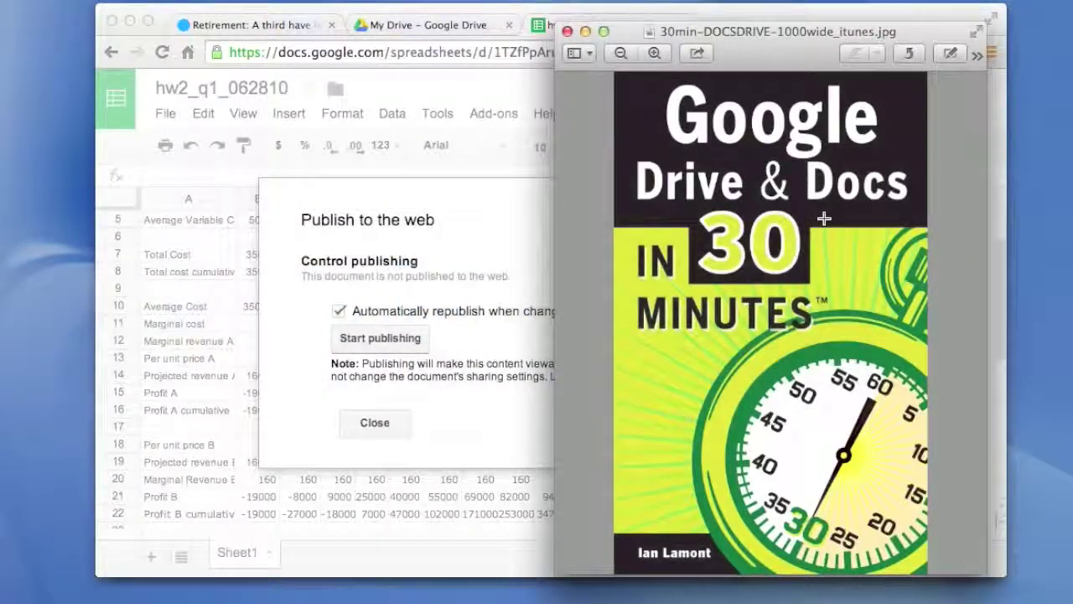